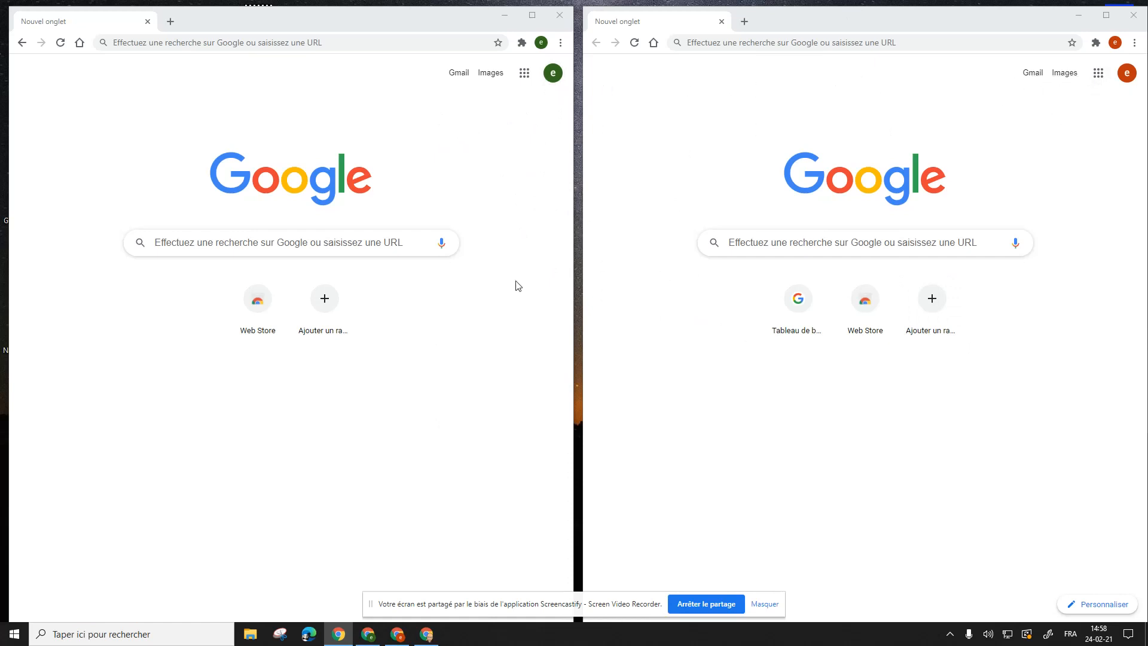
Step: Switch the left window to Google Docs from the apps grid and dismiss its welcome message
left_click(521, 75)
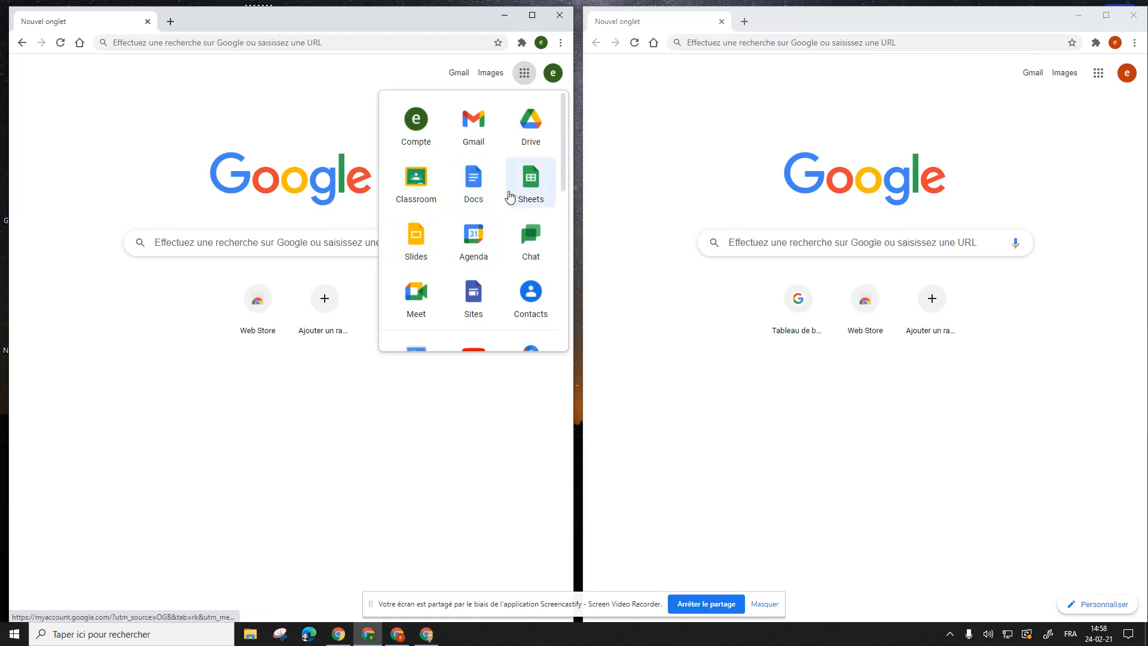
left_click(472, 188)
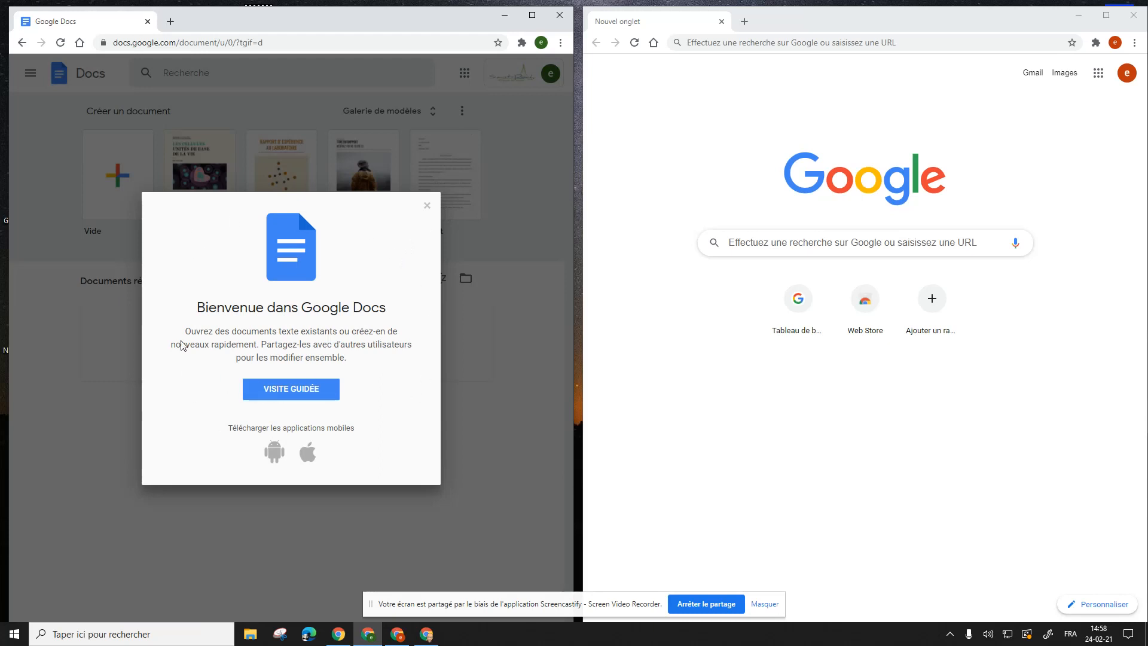
left_click(427, 205)
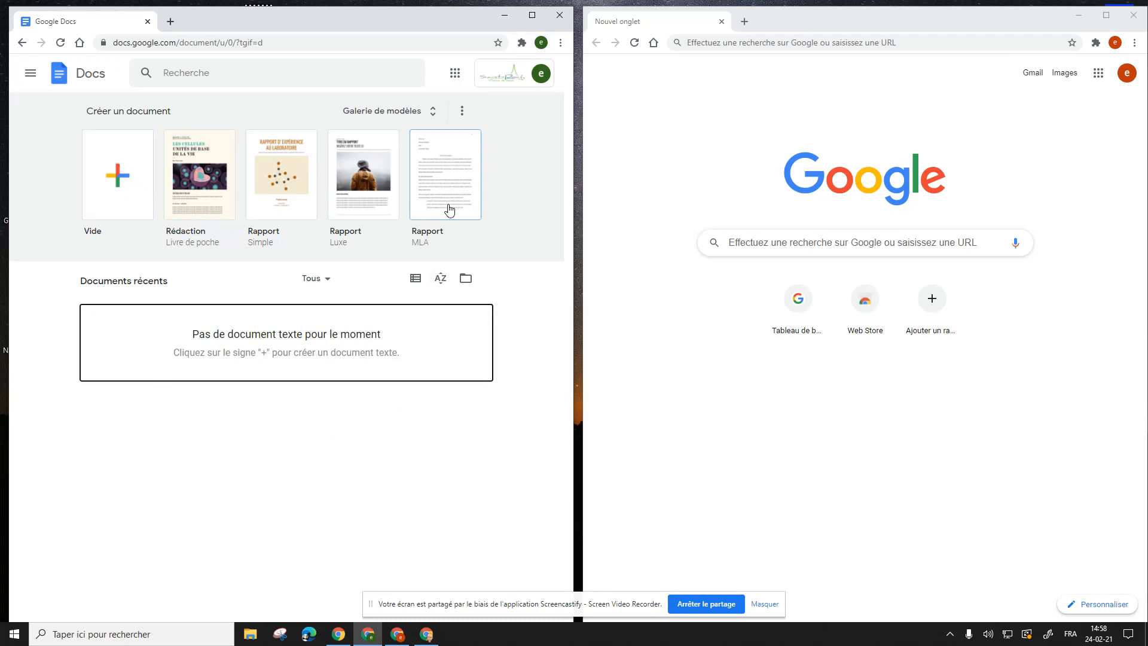
Step: Start a blank 'Vide' document, dismiss the Citations tip, and title it 'Travail de groupe'
left_click(123, 183)
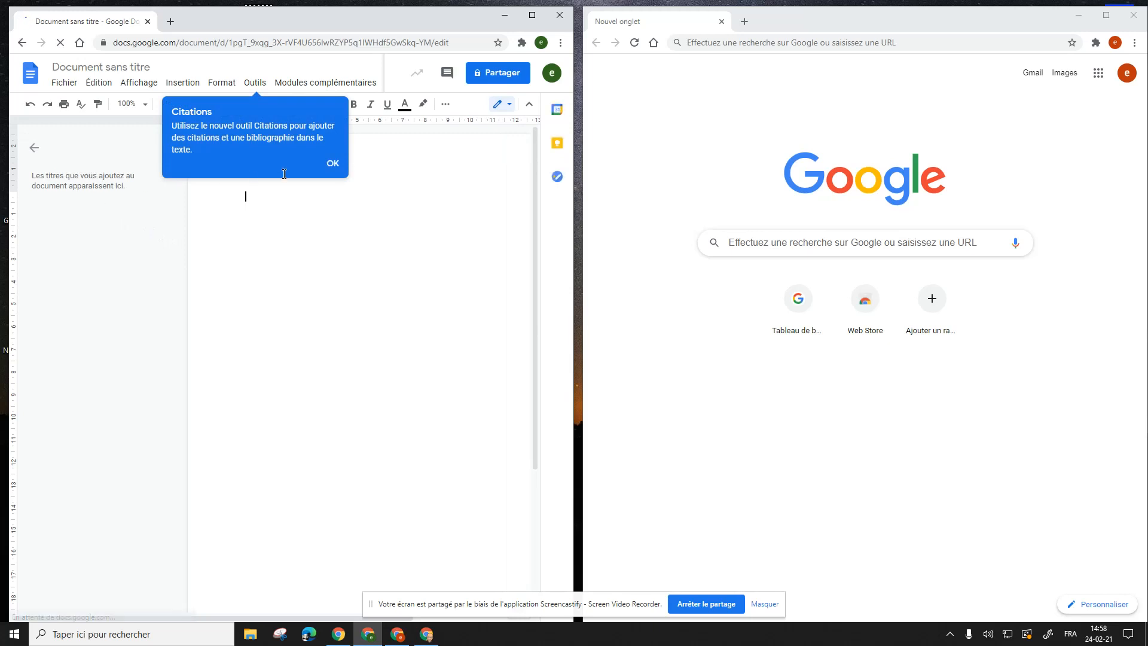
left_click(331, 165)
left_click(101, 69)
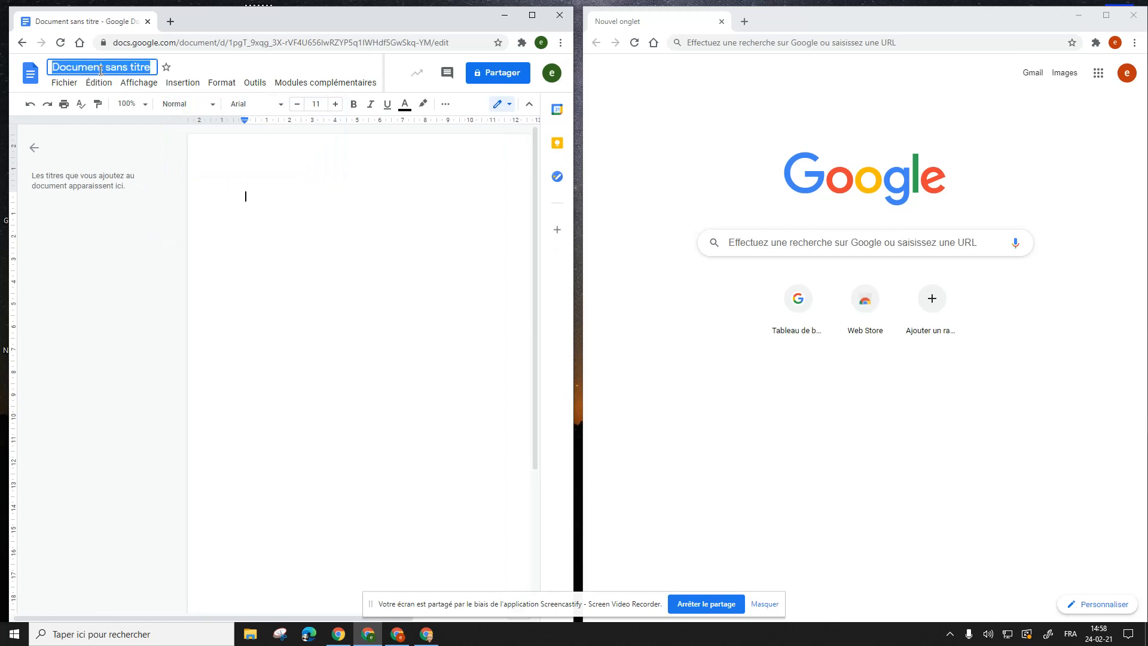
type("Travail ")
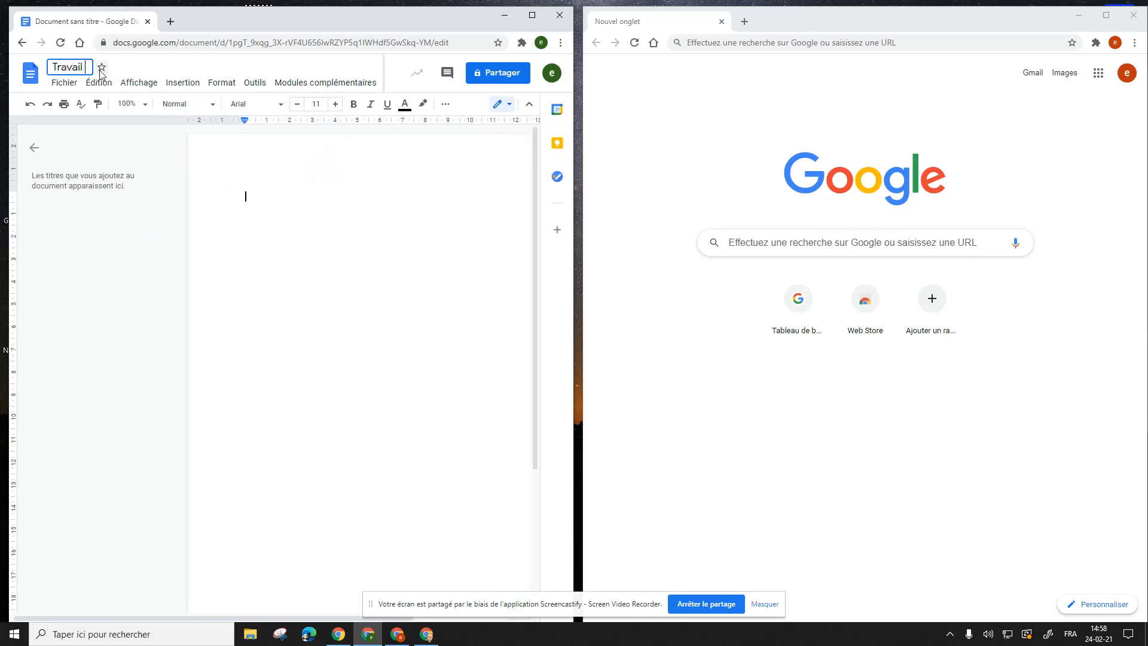
type("de proupe")
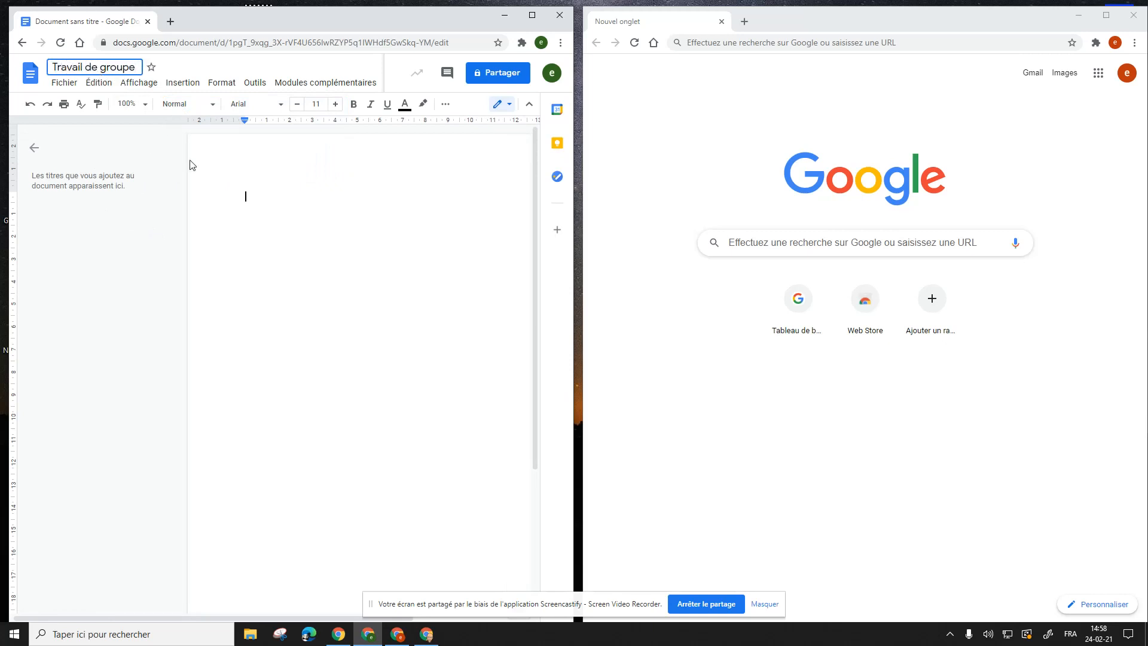
key("Return")
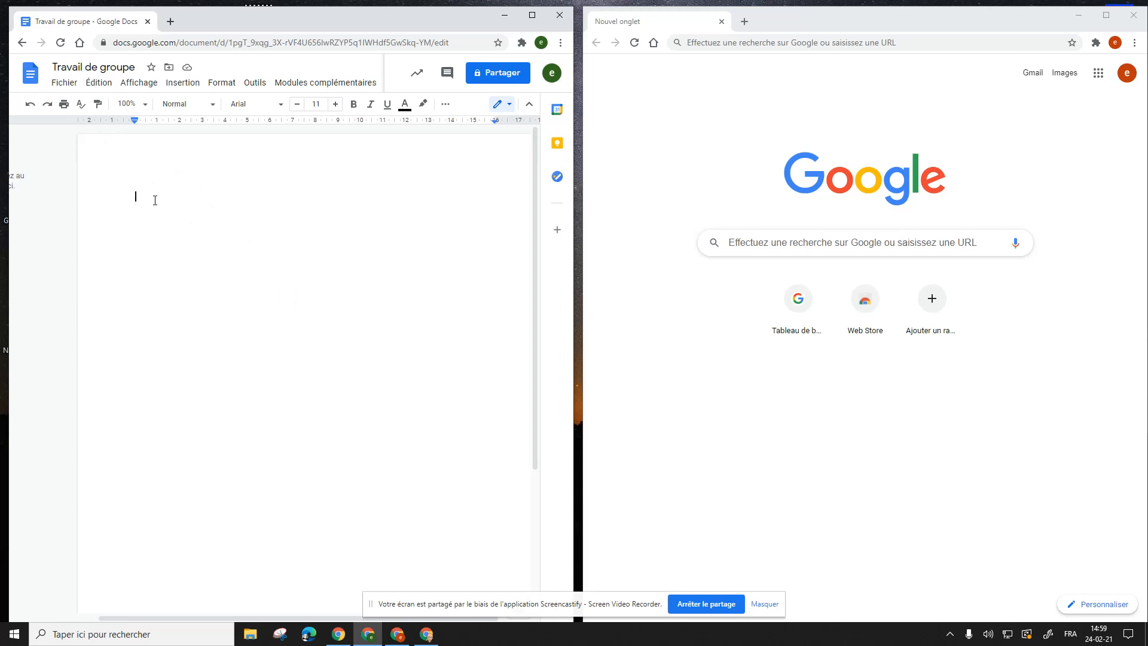
Step: Add the classmate's school account as Éditeur, with 'Envoyer une notification' unticked
left_click(500, 78)
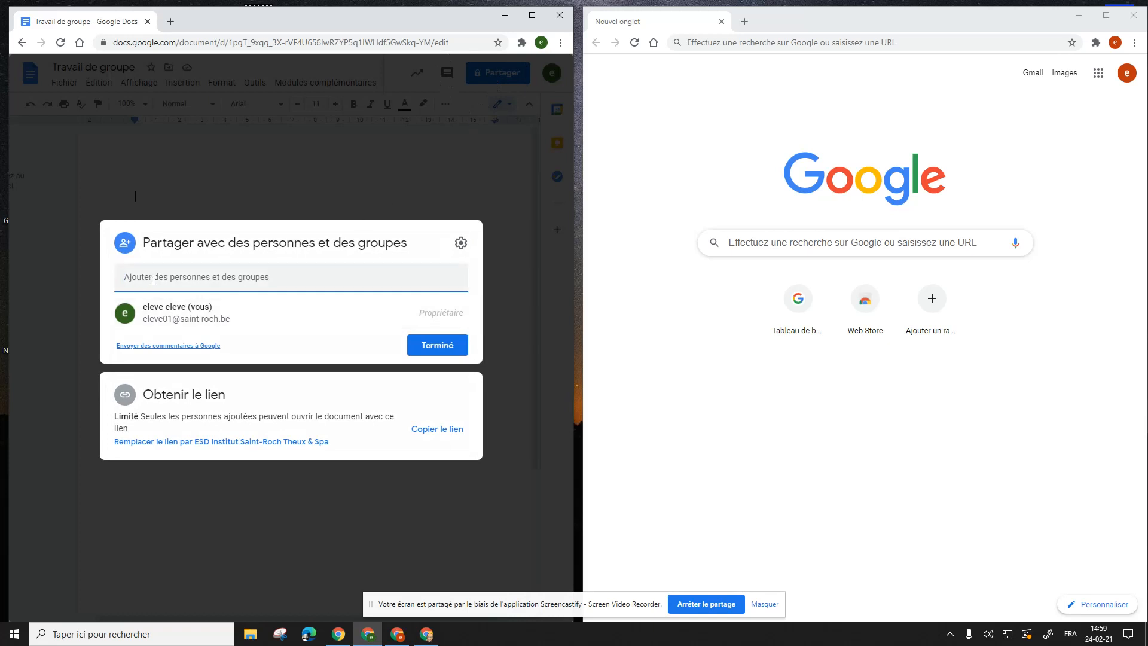
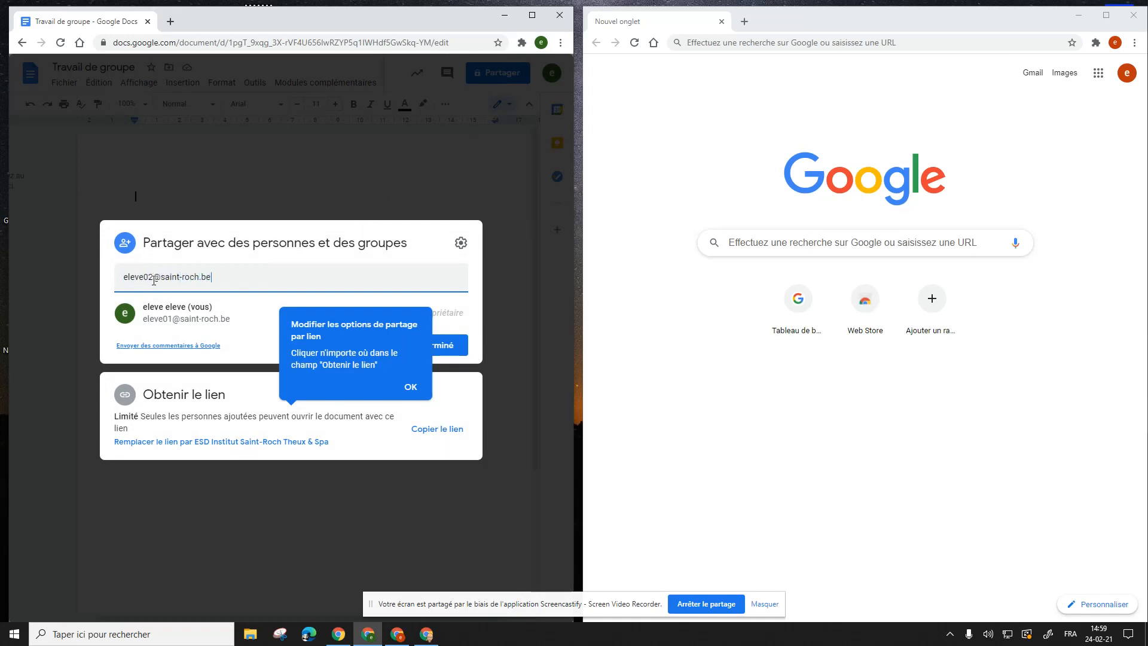
left_click(226, 315)
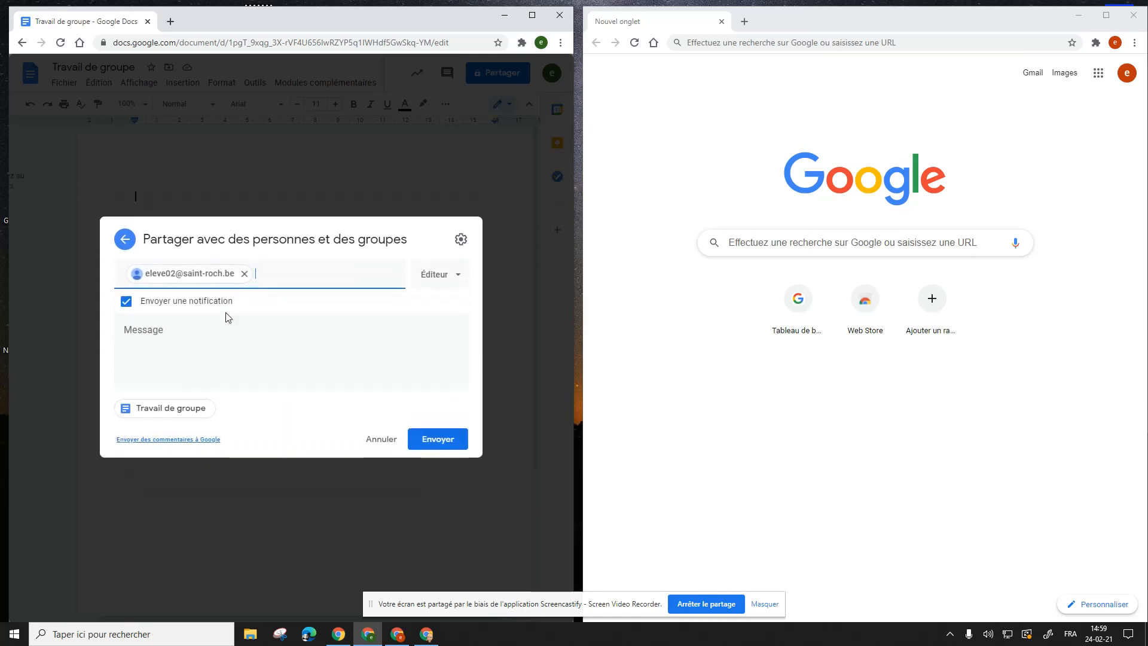
left_click(457, 283)
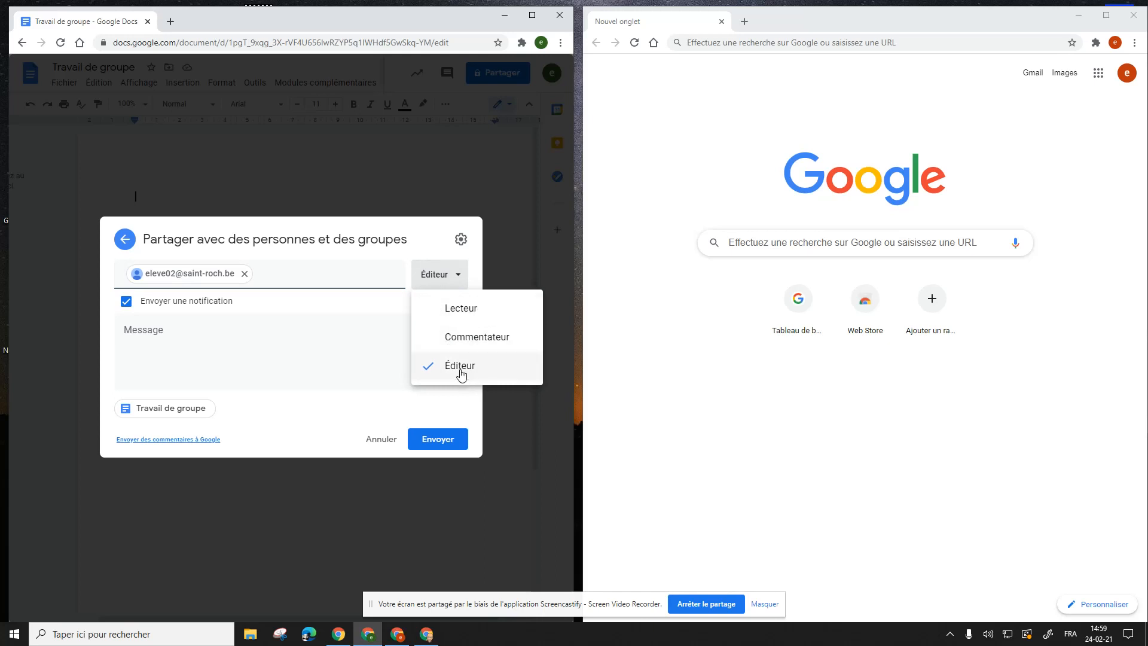
left_click(329, 343)
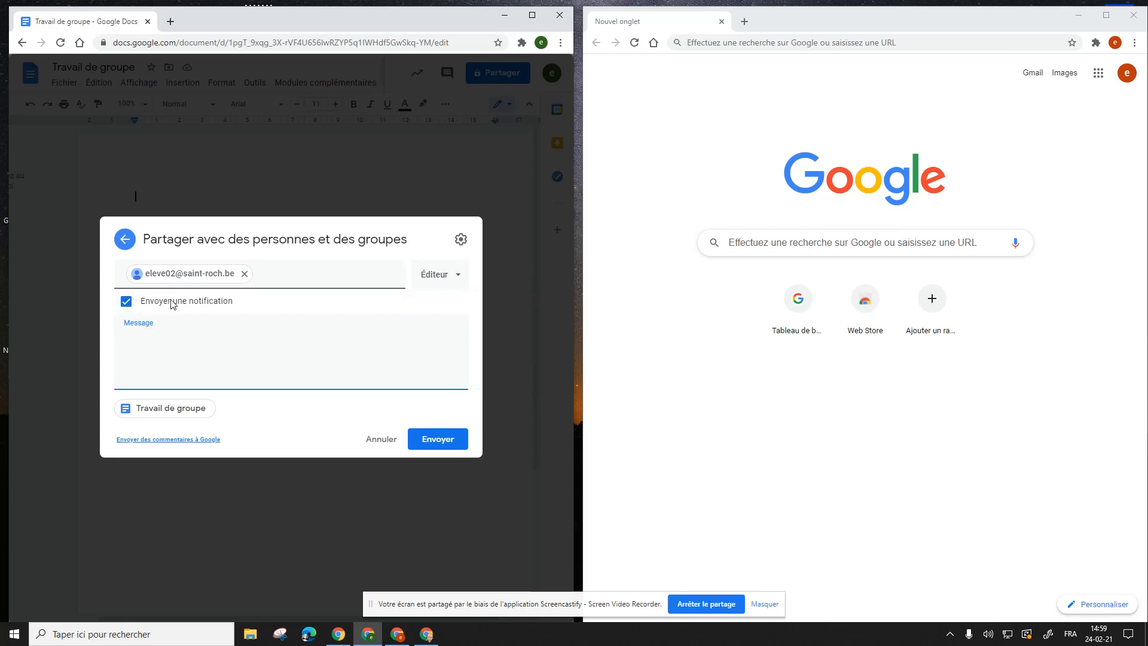
left_click(129, 308)
left_click(127, 337)
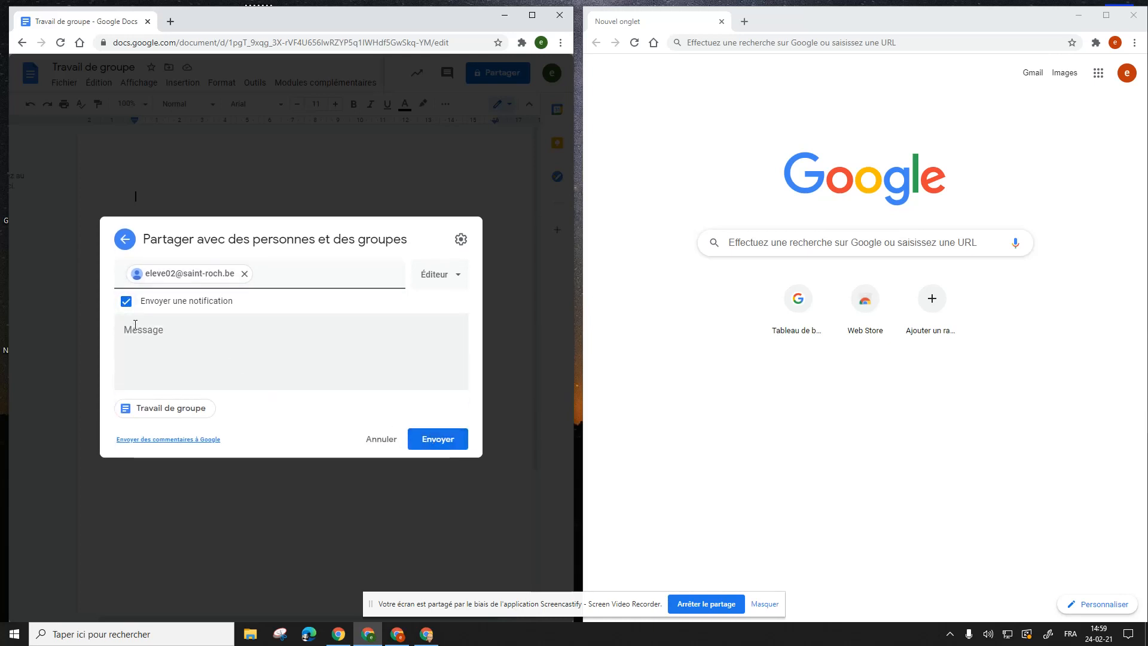
left_click(126, 301)
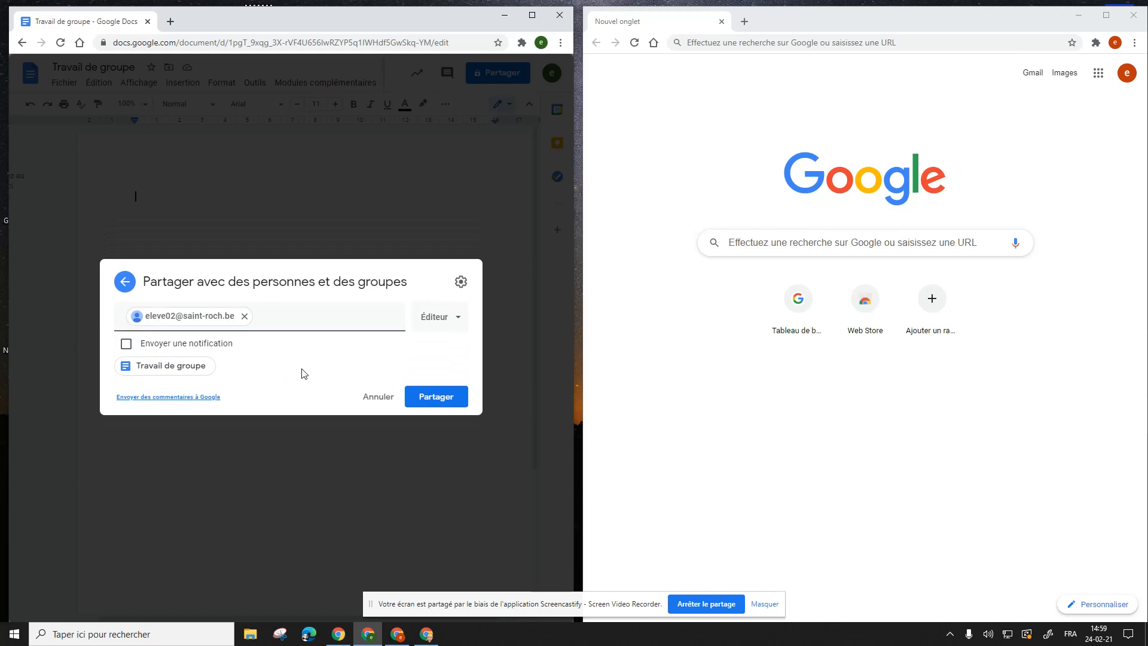
left_click(428, 400)
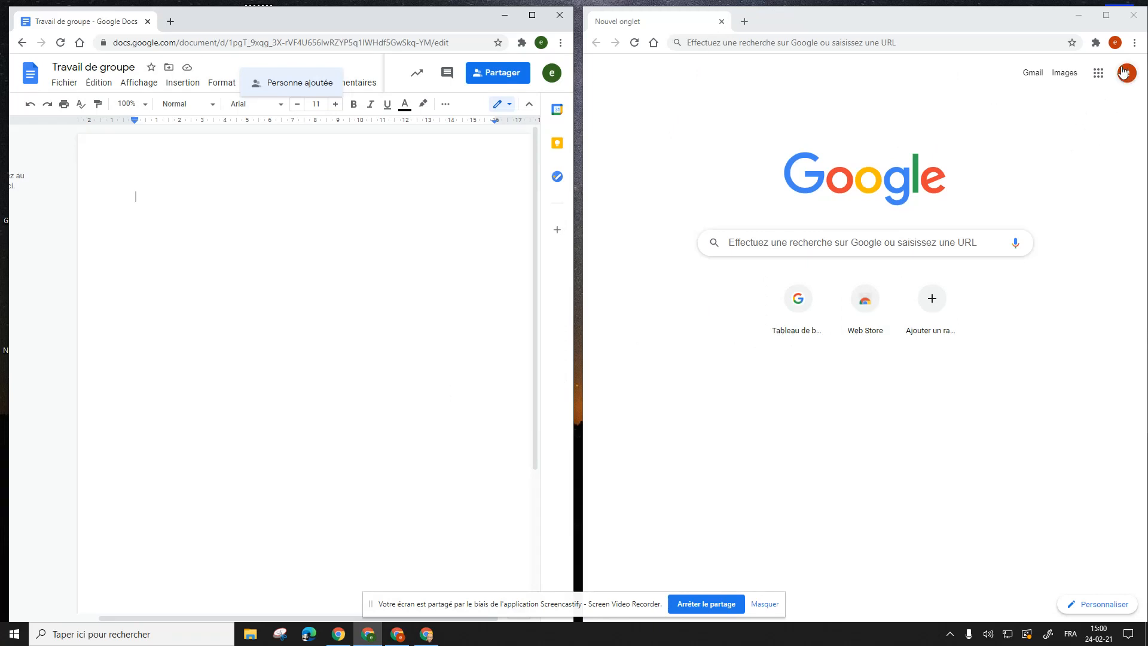
Step: Open Google Drive in the right window, dismiss its tip, and view 'Partagés avec moi'
left_click(1097, 74)
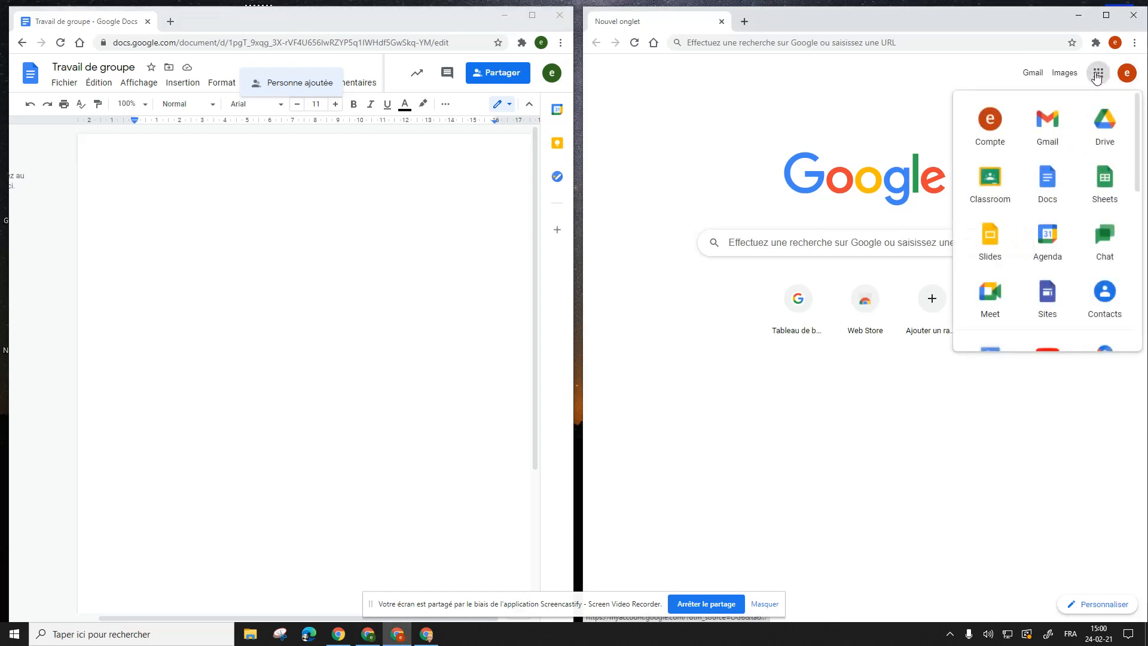
left_click(1110, 121)
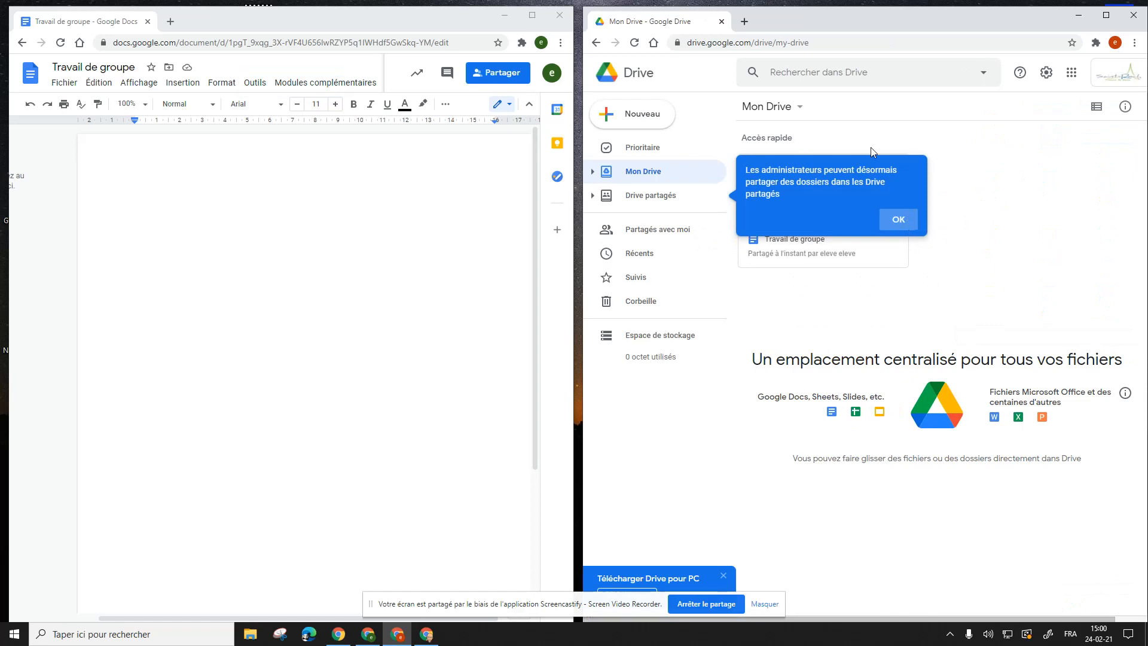
left_click(898, 222)
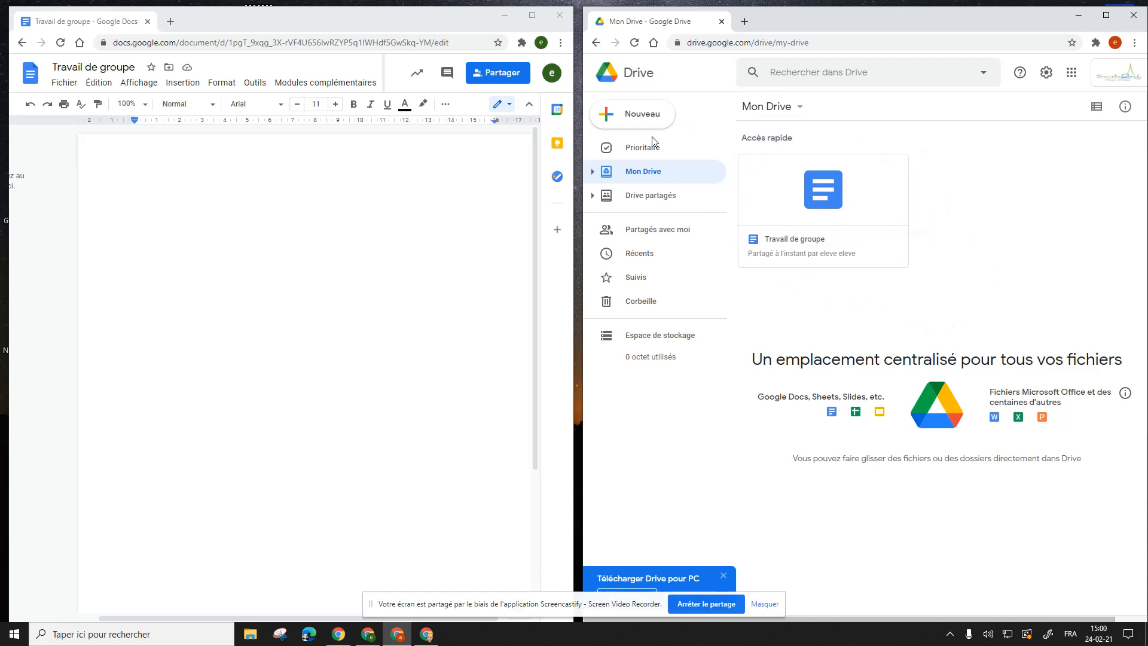
left_click(642, 232)
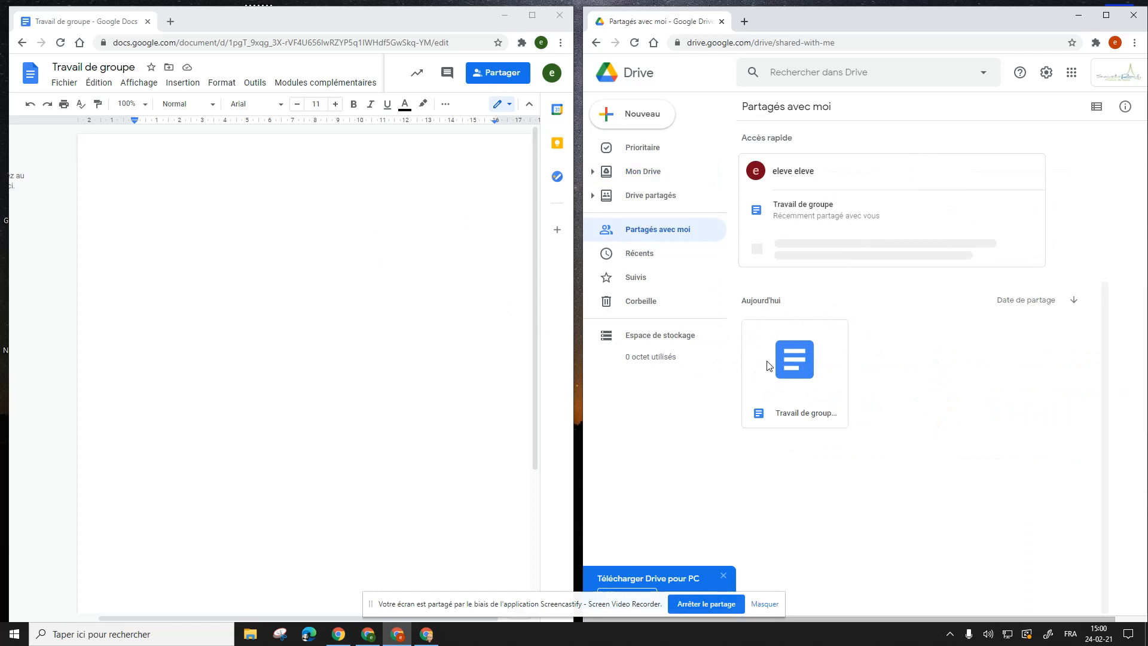
Step: Open the shared 'Travail de groupe' file and type 'Bonjour,' and 'Hello,' on separate lines
left_click(794, 361)
double_click(794, 360)
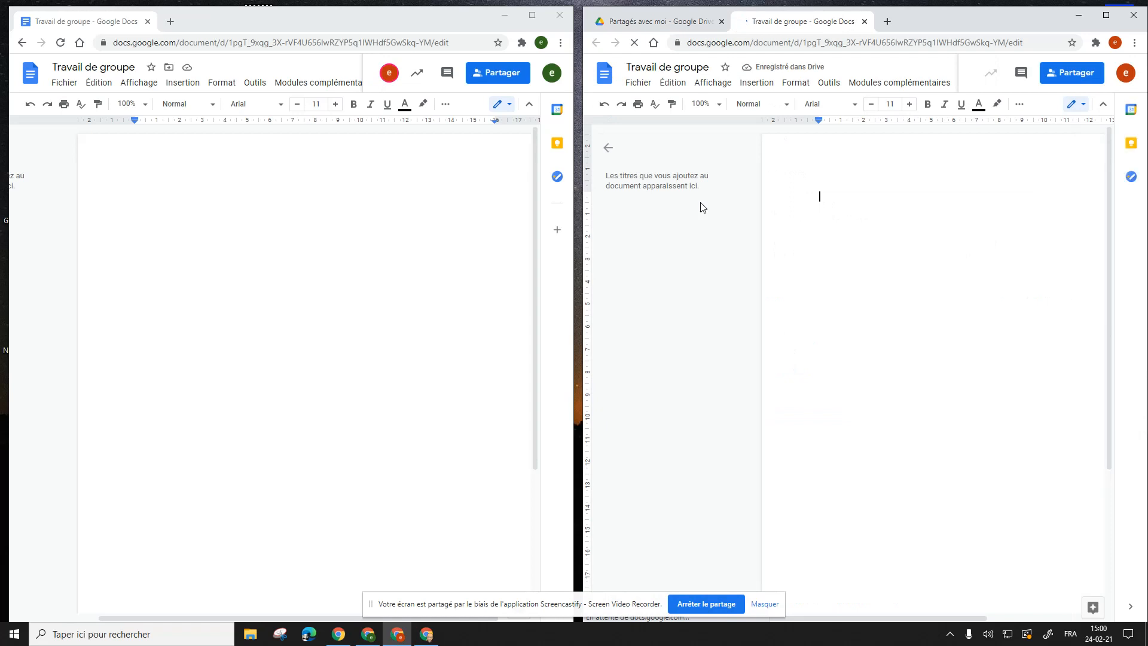
type("Bonj")
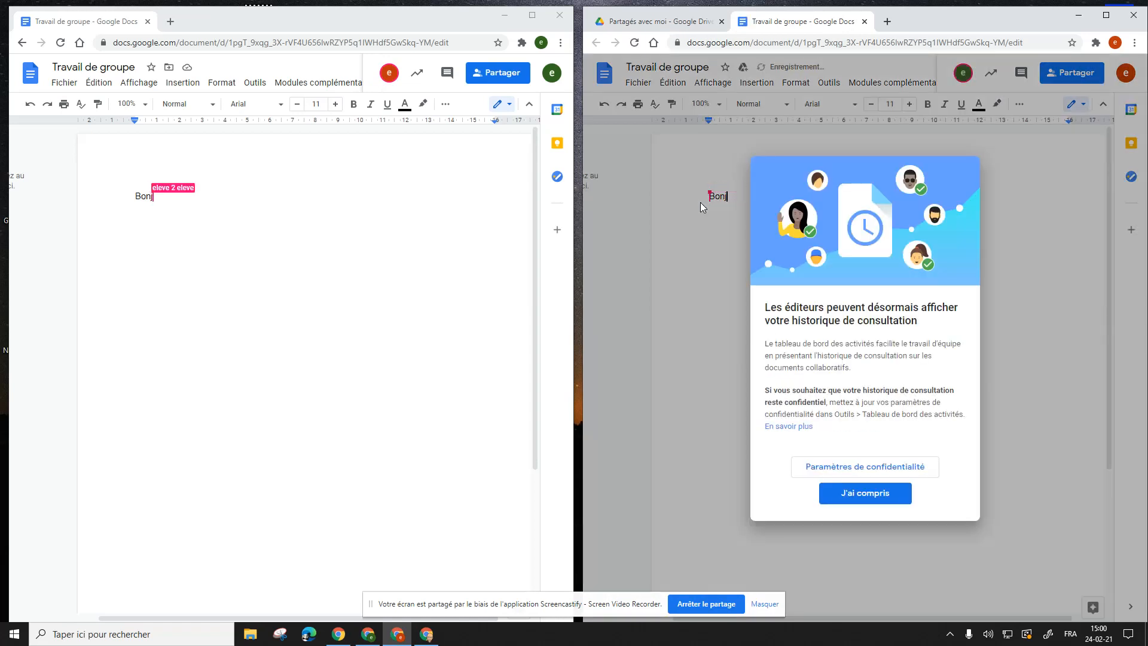
left_click(867, 494)
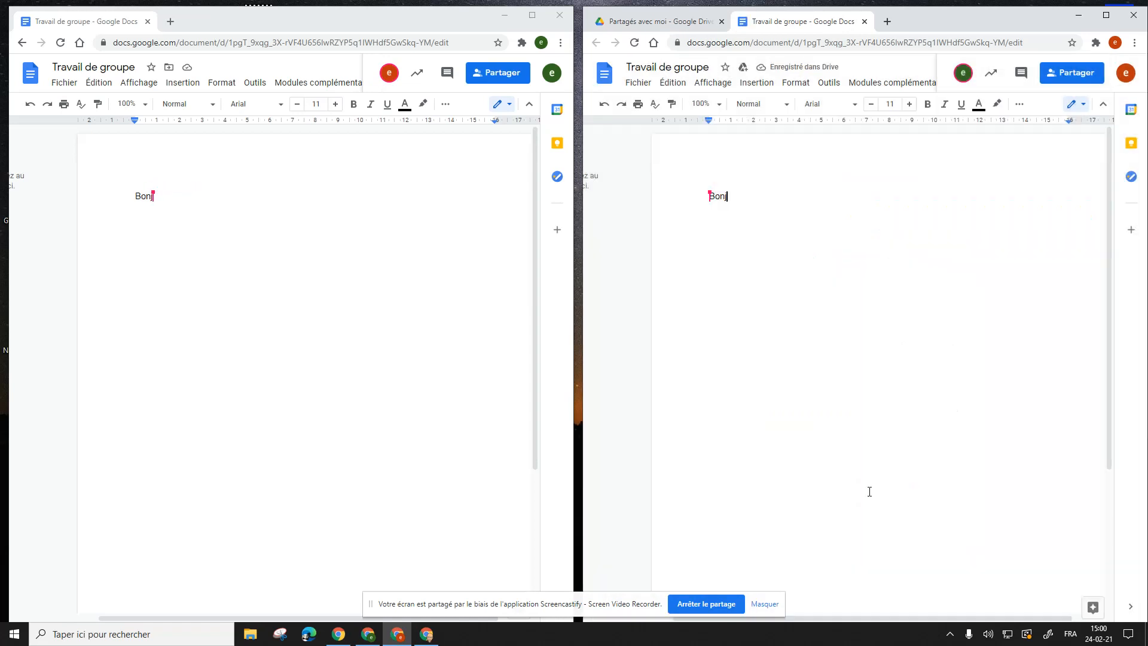
type("our,")
key("Return")
key("Return")
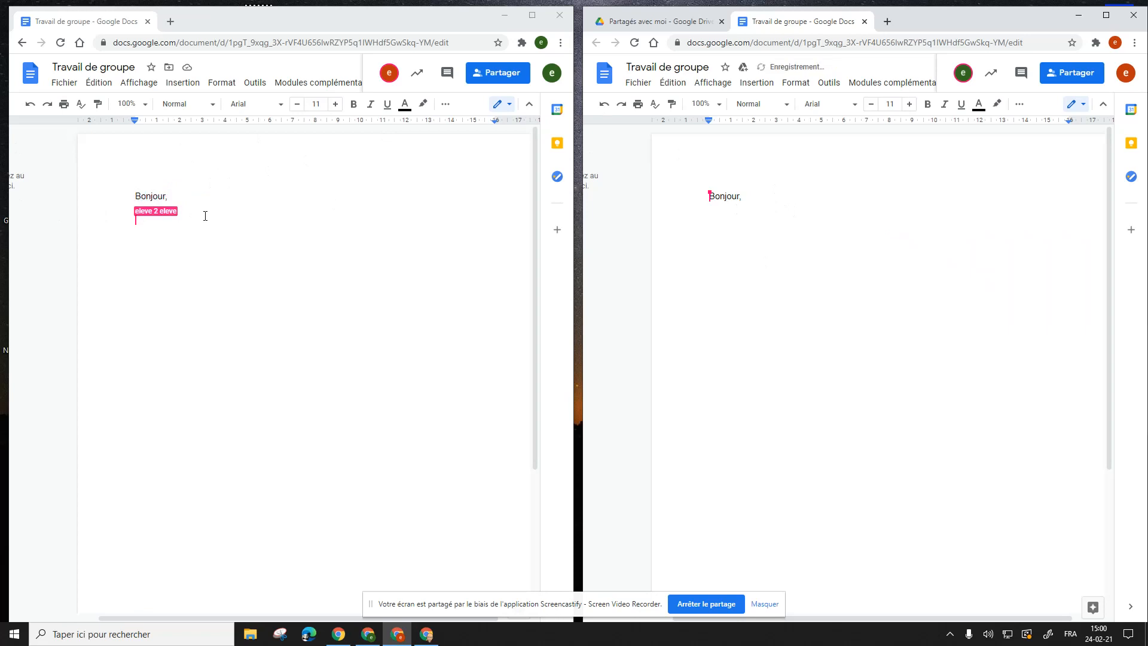
type("Hello")
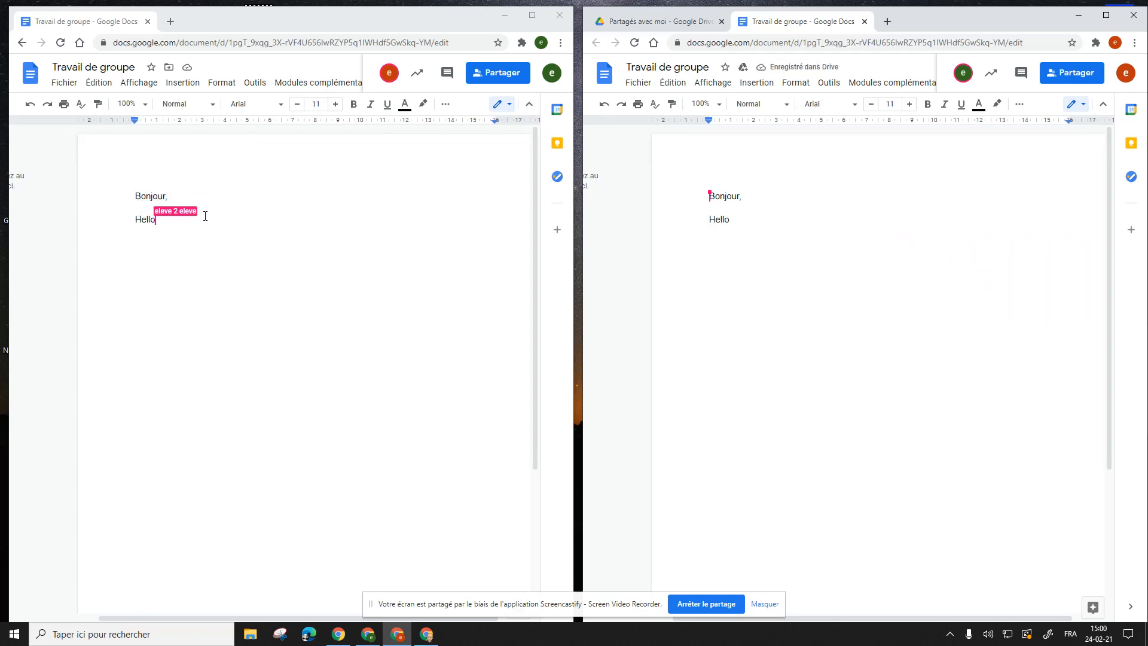
type(",")
key("Return")
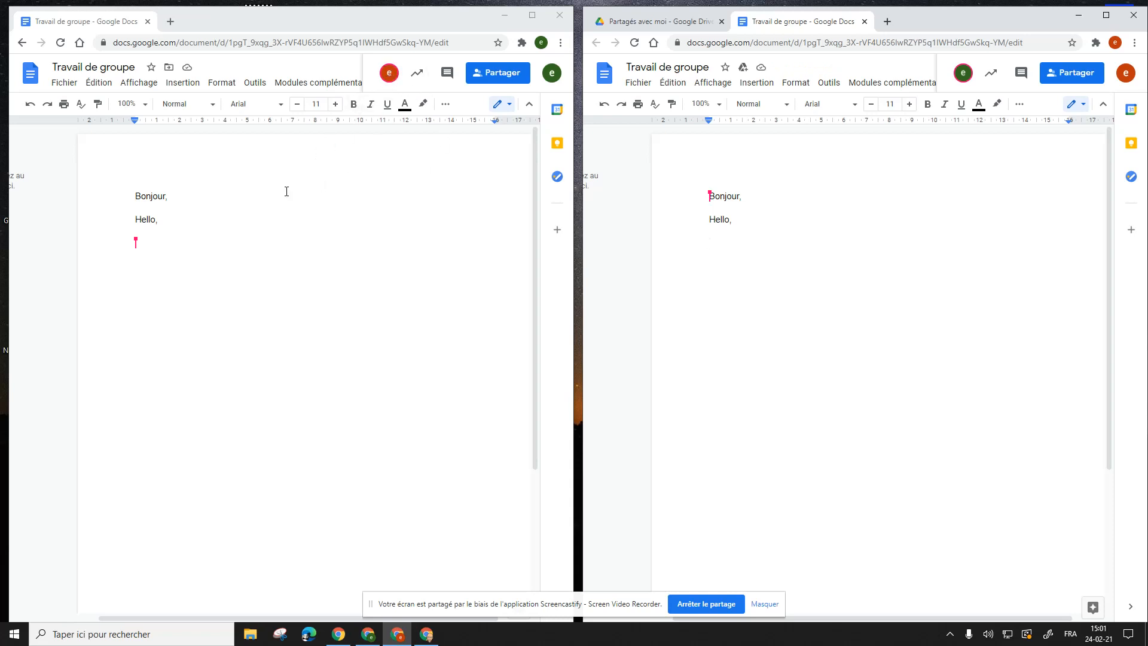
left_click(967, 80)
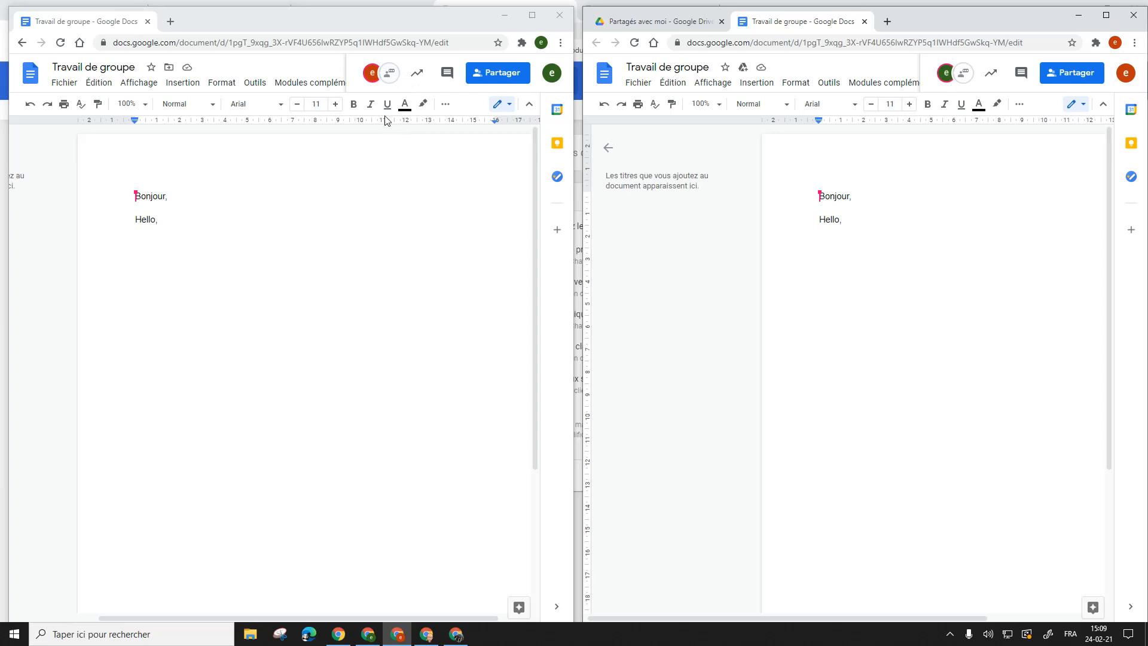
Step: Post 'Hello' in the left window's document chat, then open the chat in the right window
left_click(391, 76)
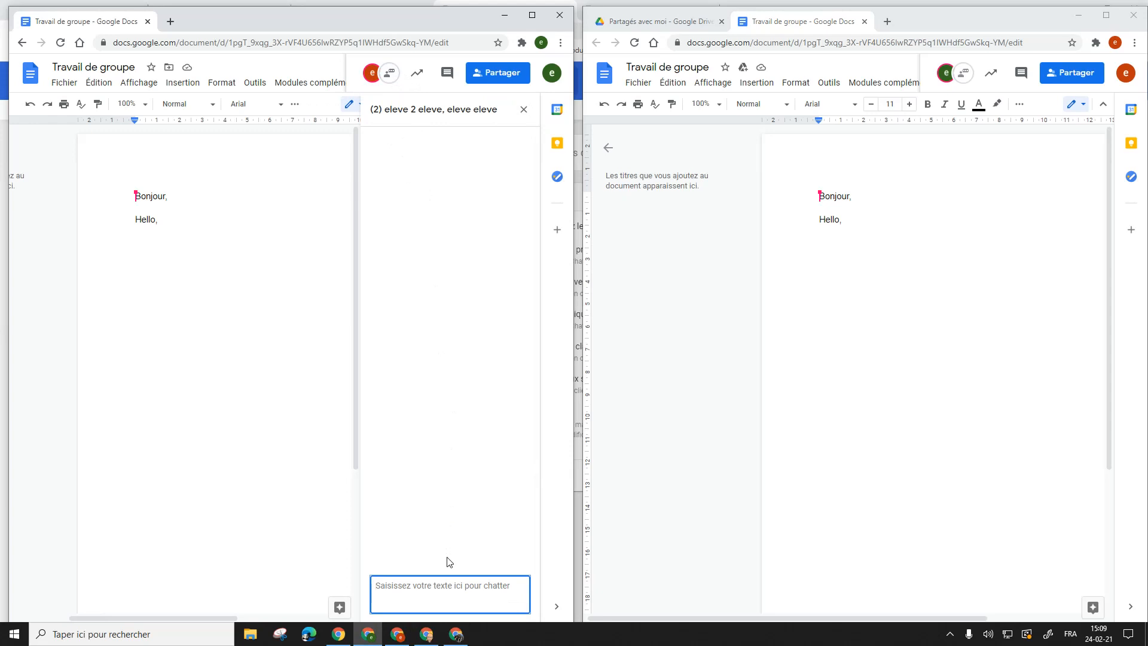
type("Hello")
key("Return")
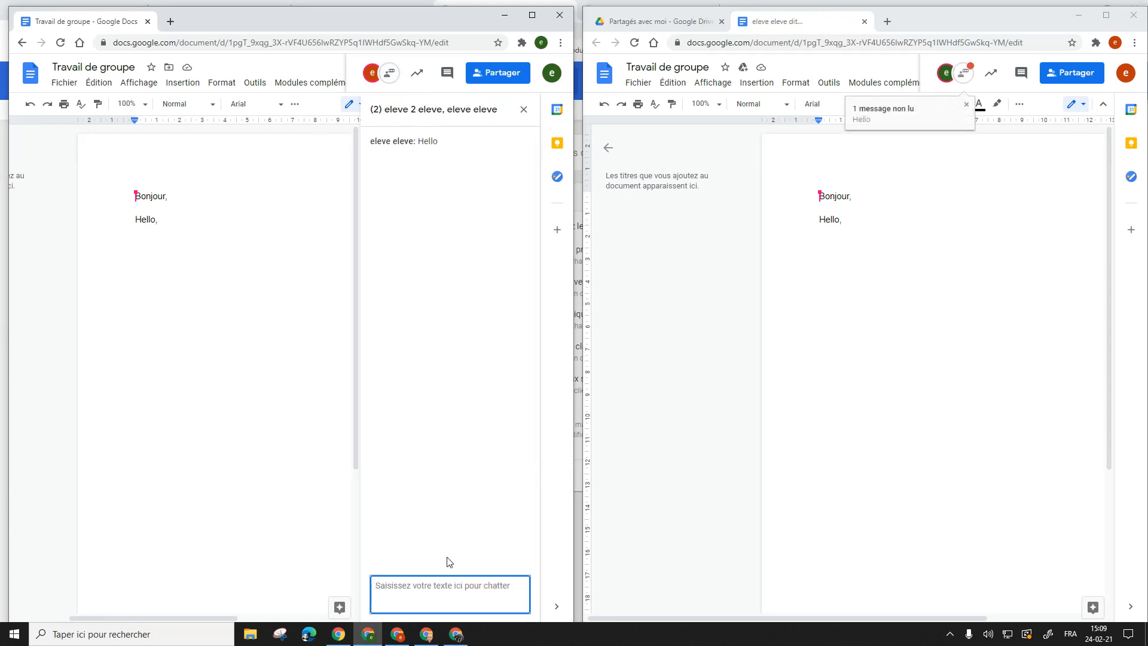
left_click(961, 77)
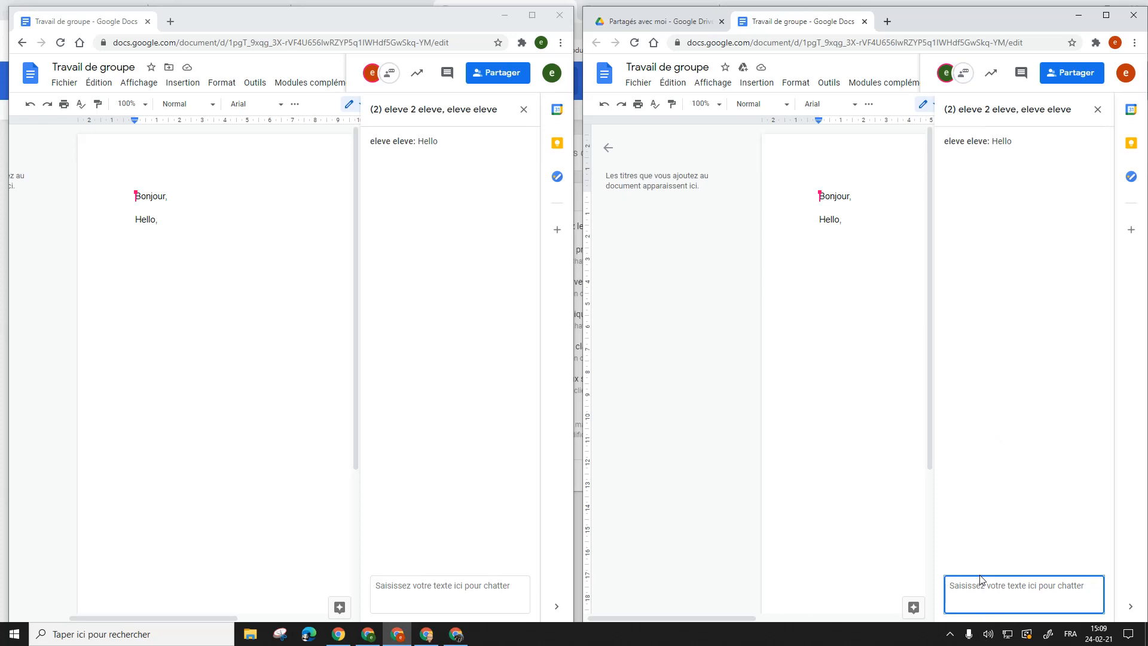